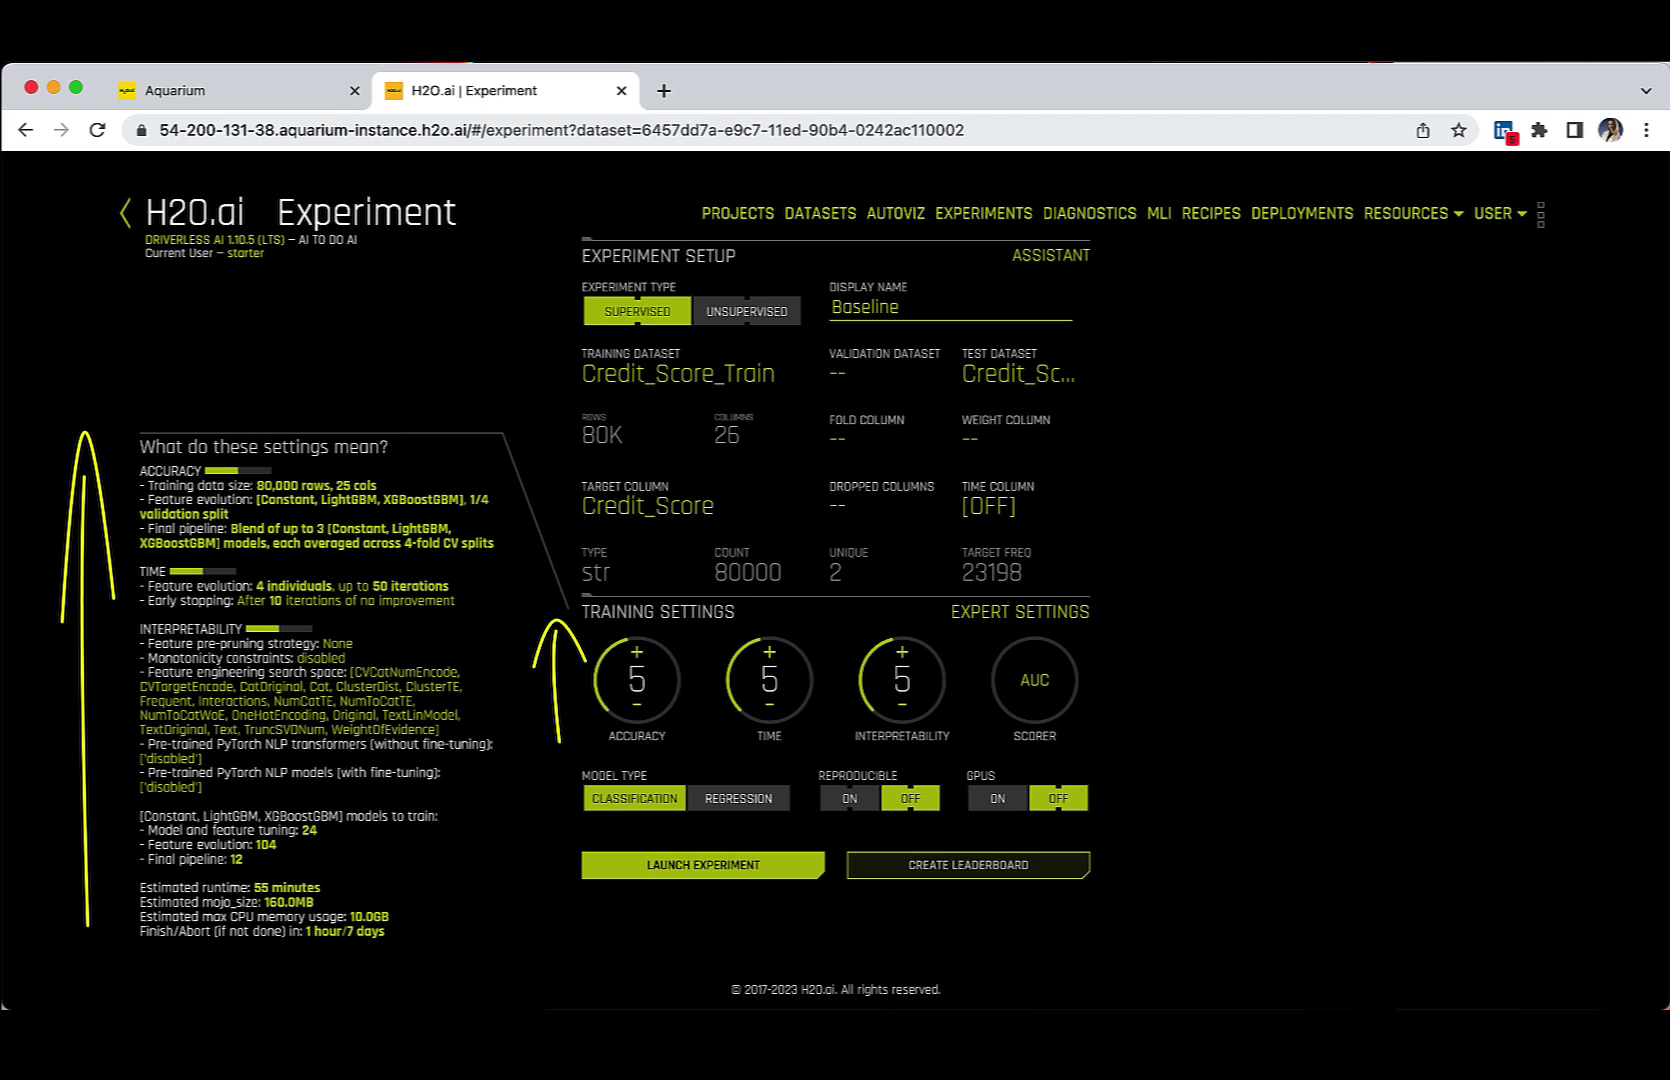
Step: Try the knobs: drop time to 1, raise accuracy, and drop interpretability to 1
{"action": "left_click_drag", "start_coordinate": [83, 422], "coordinate": [237, 416]}
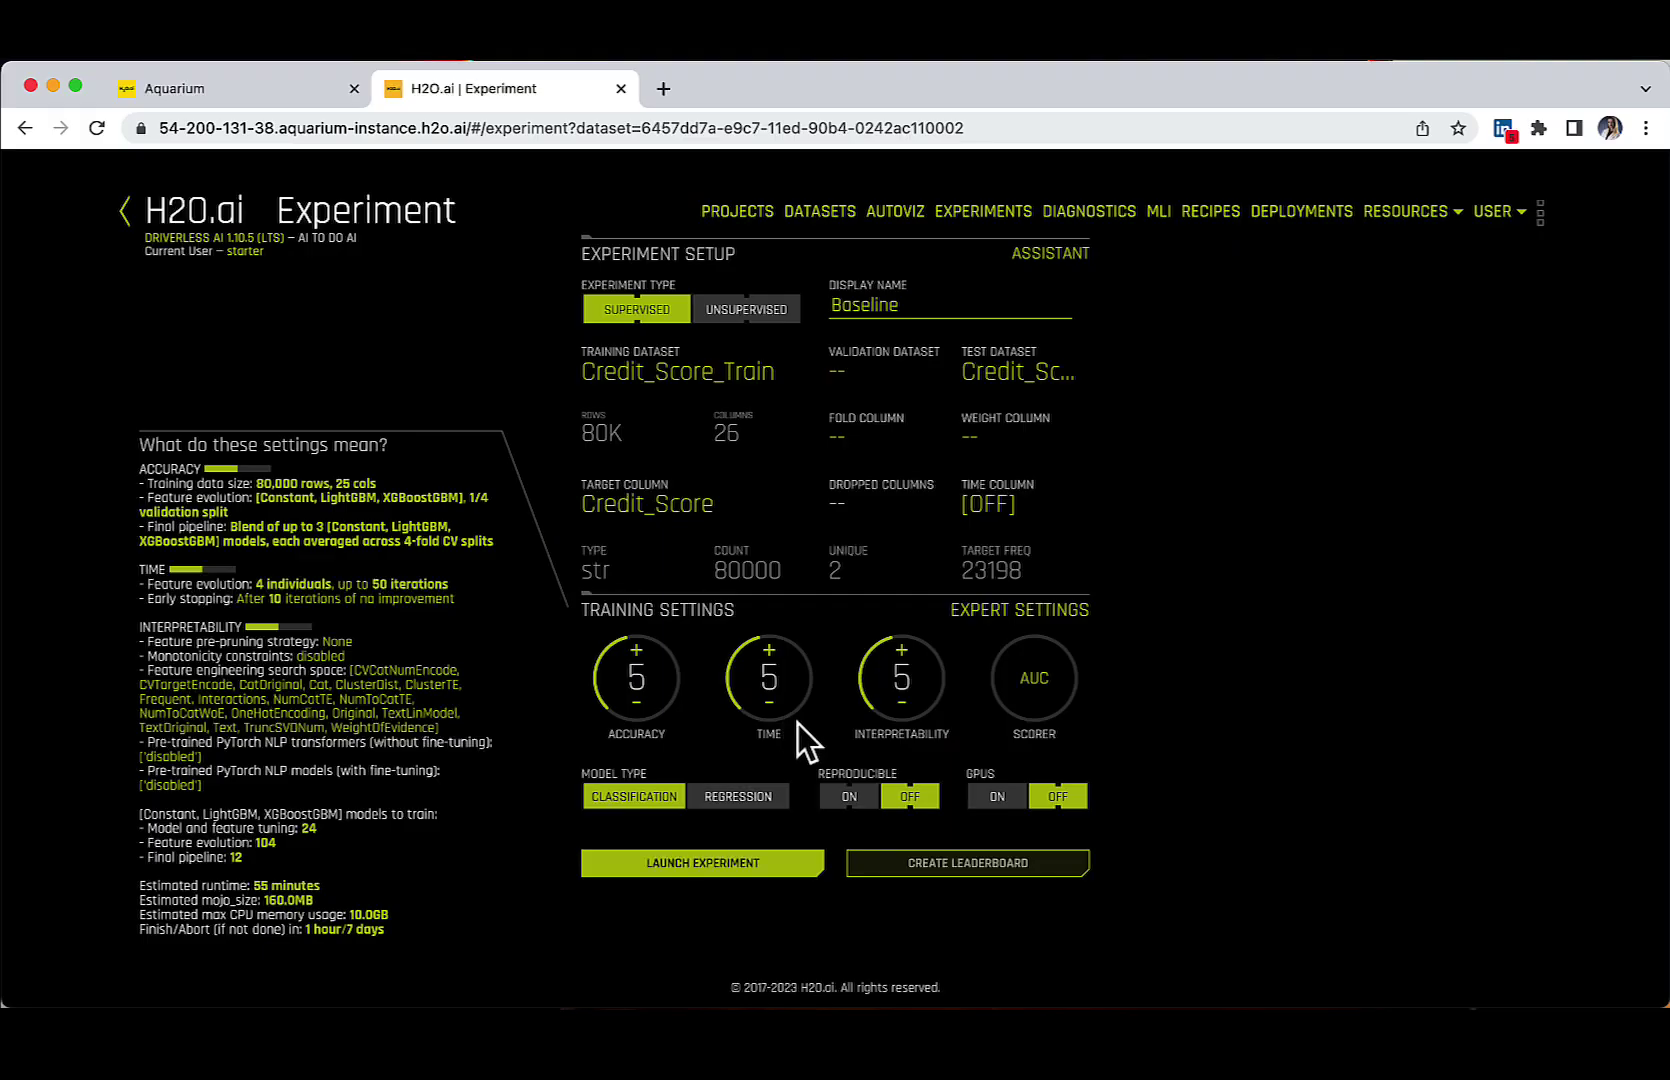
{"action": "left_click", "coordinate": [769, 704]}
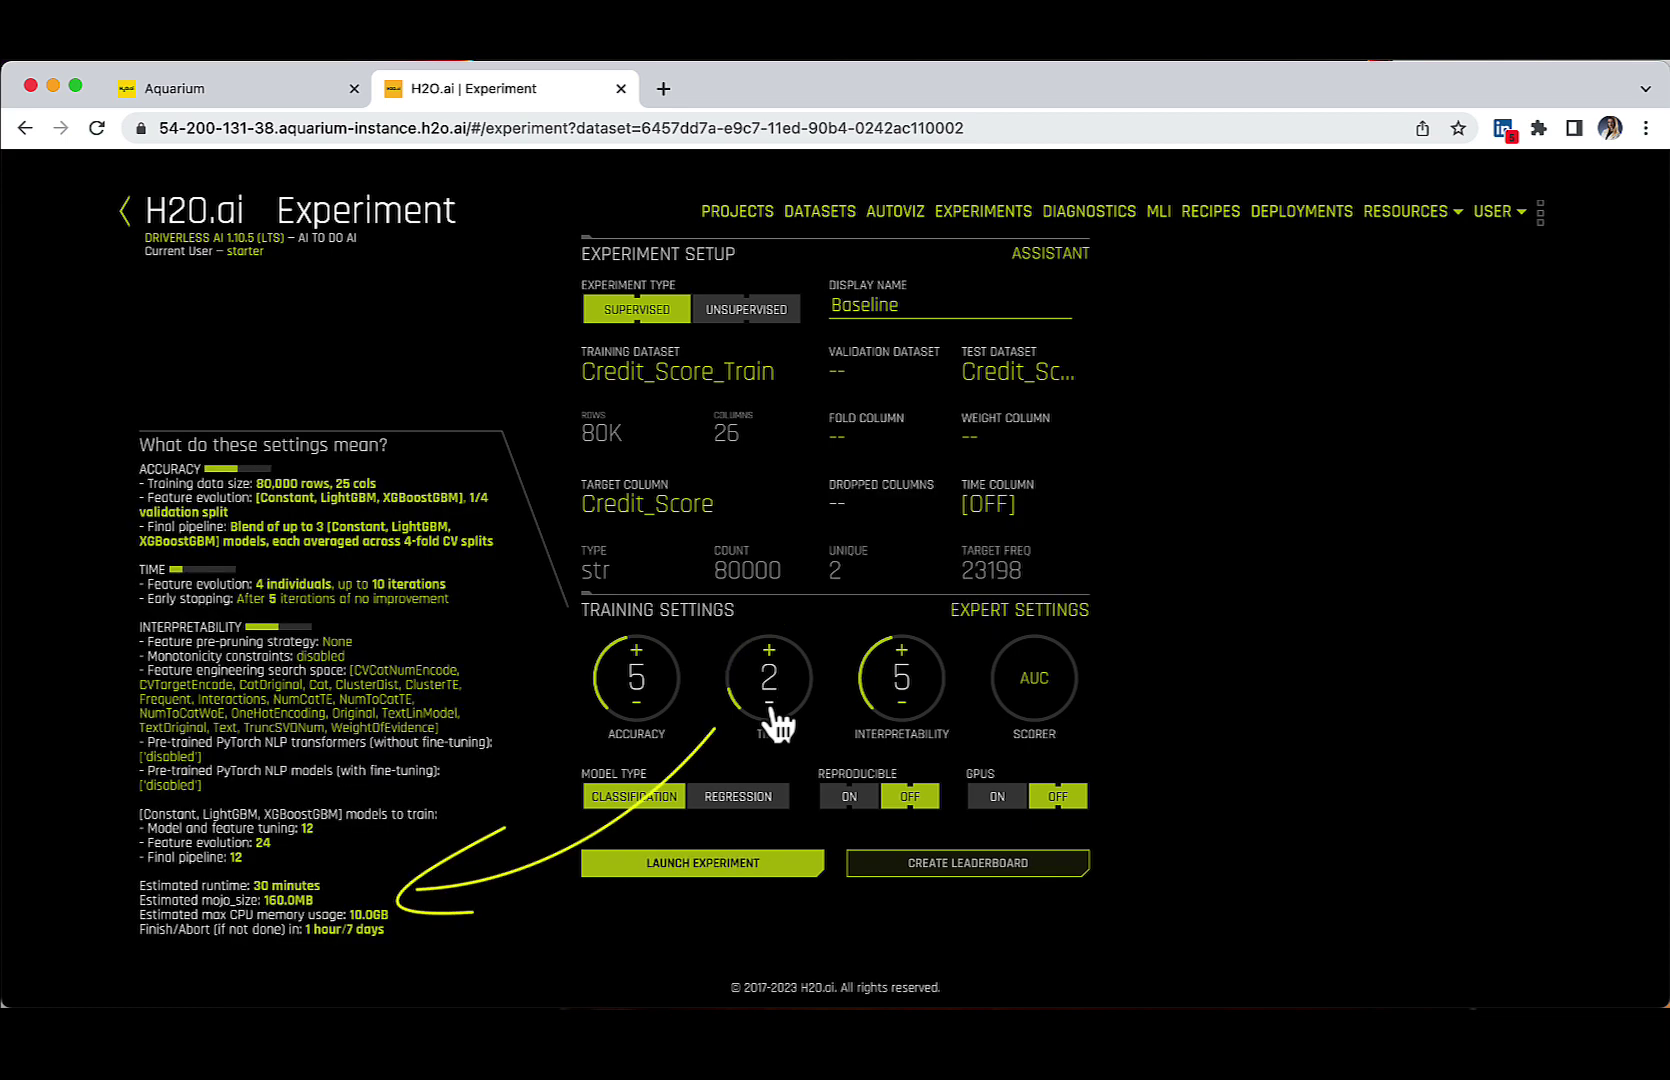
{"action": "left_click", "coordinate": [769, 704]}
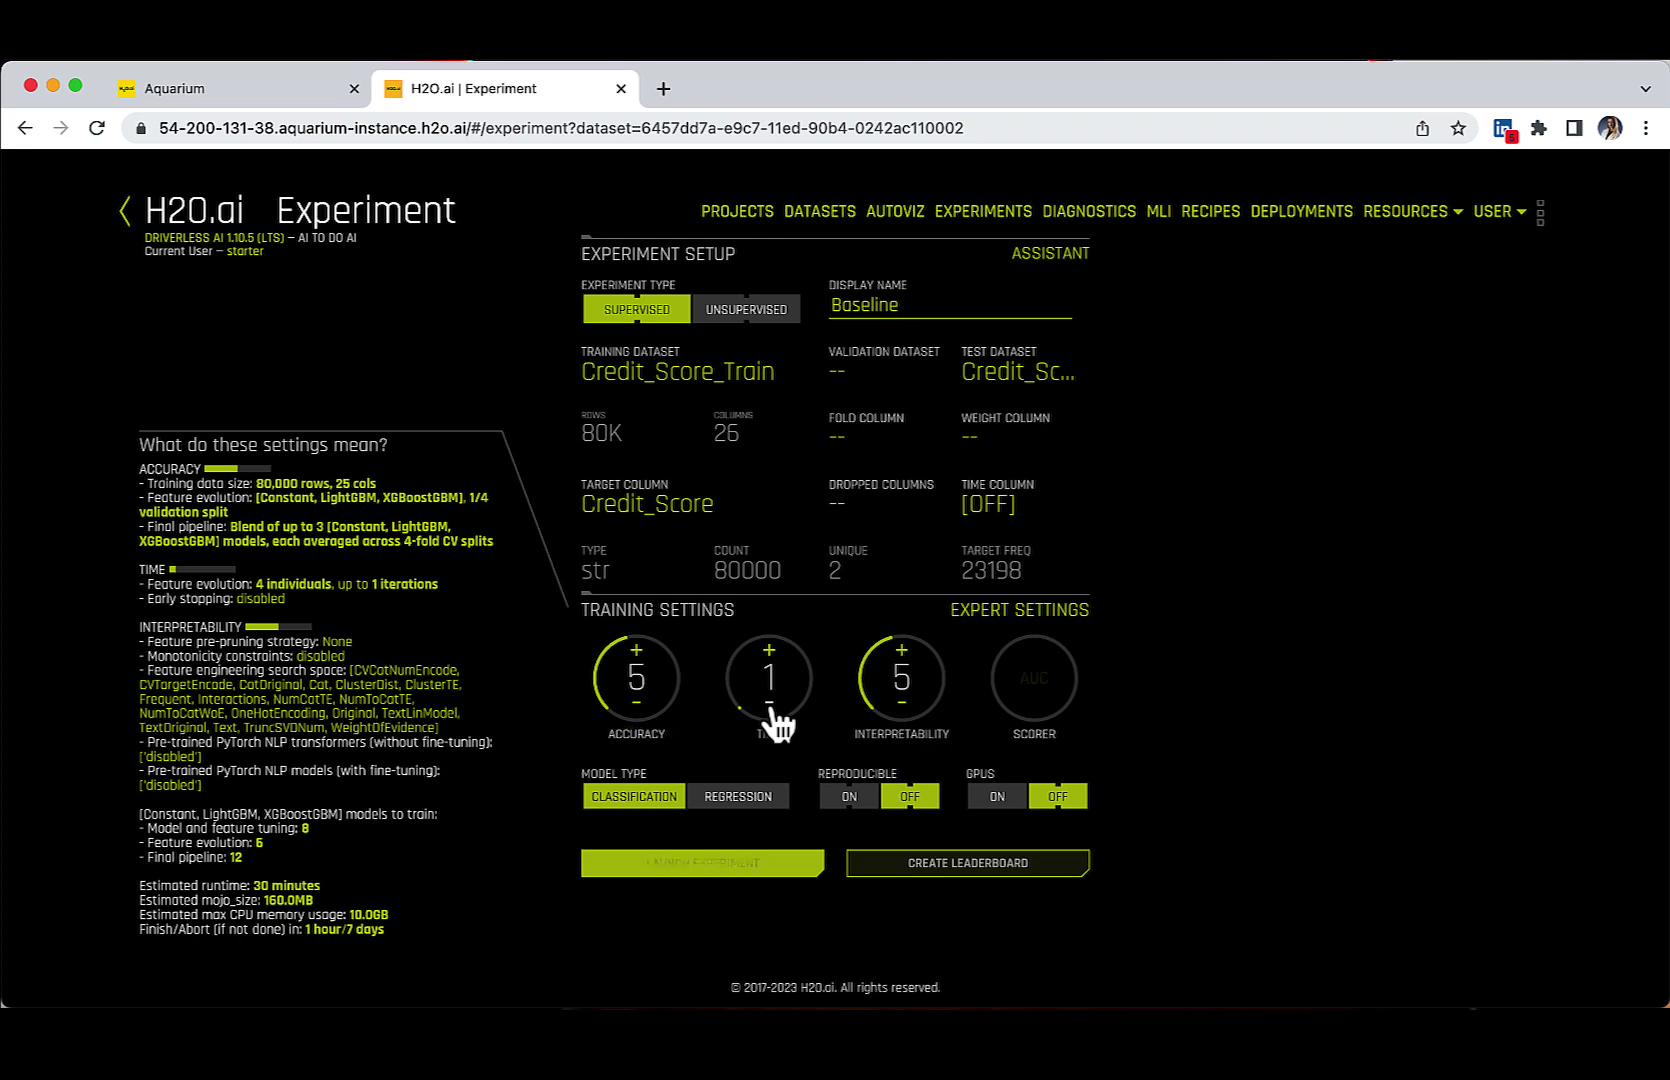
{"action": "left_click", "coordinate": [636, 655]}
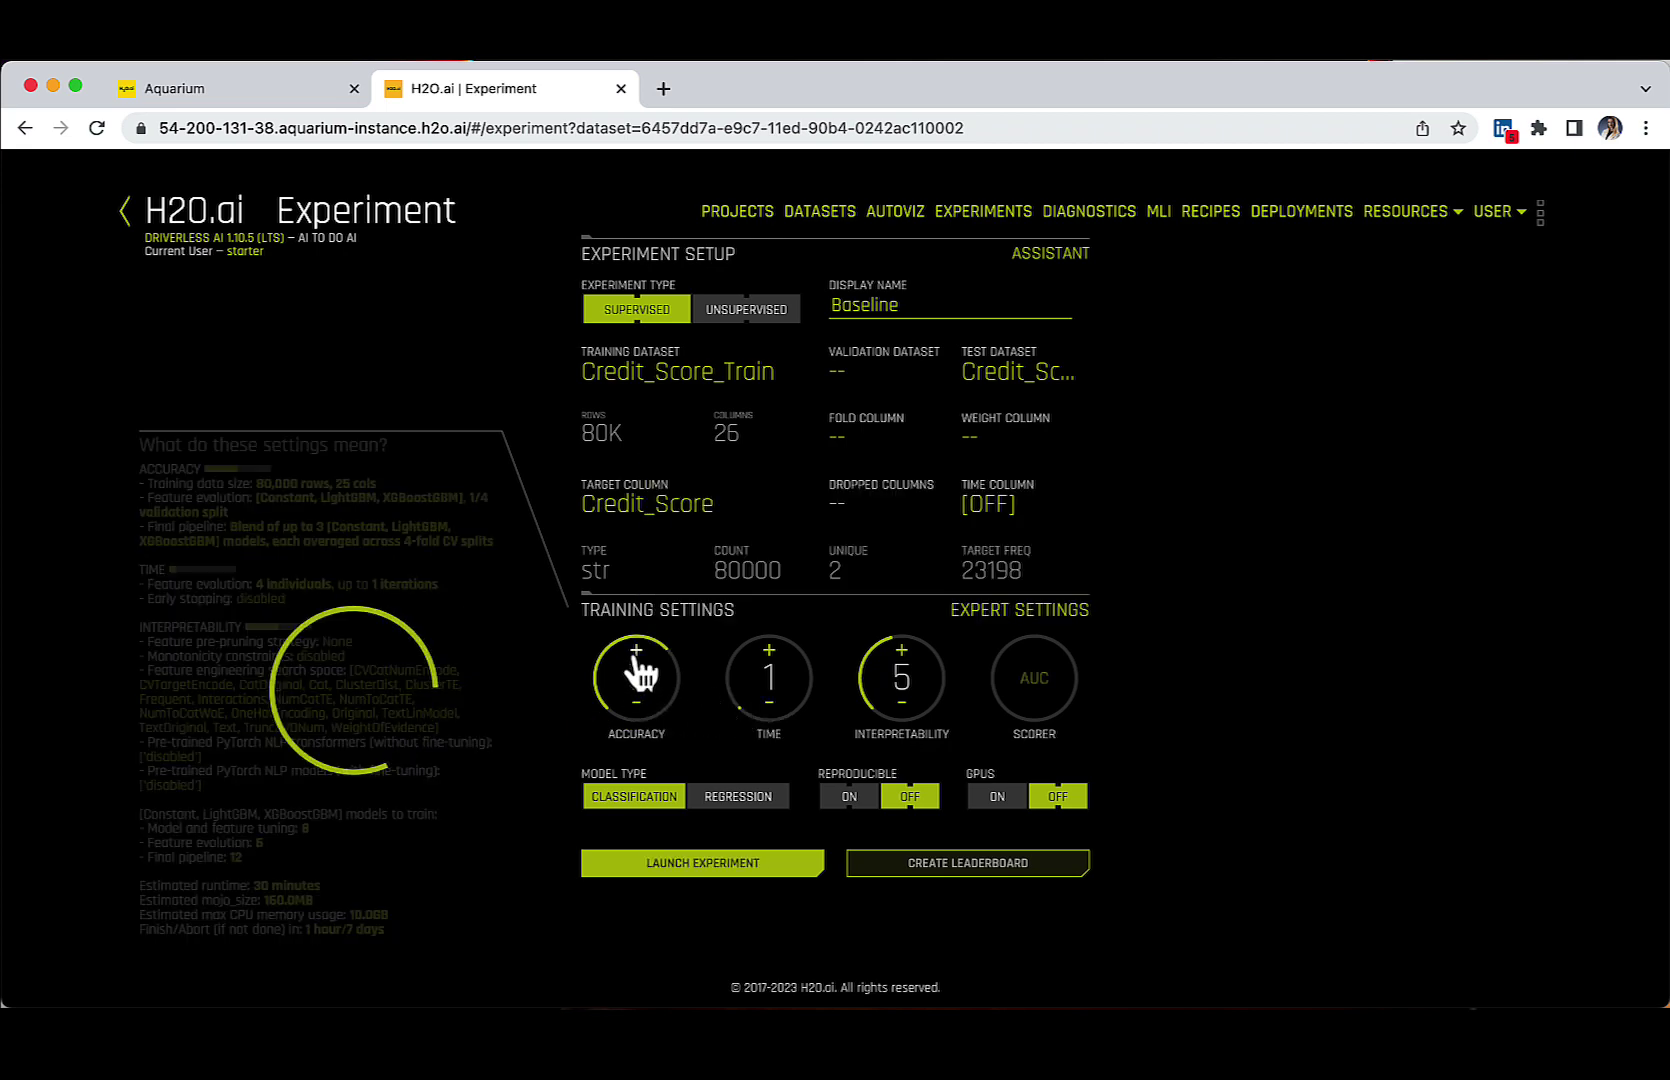
{"action": "left_click", "coordinate": [901, 702]}
{"action": "left_click", "coordinate": [901, 702]}
Step: Max interpretability at 10, return the dials to 5/5/5, and view the scorer list
{"action": "left_click", "coordinate": [636, 703]}
{"action": "left_click", "coordinate": [636, 703]}
{"action": "left_click", "coordinate": [636, 703]}
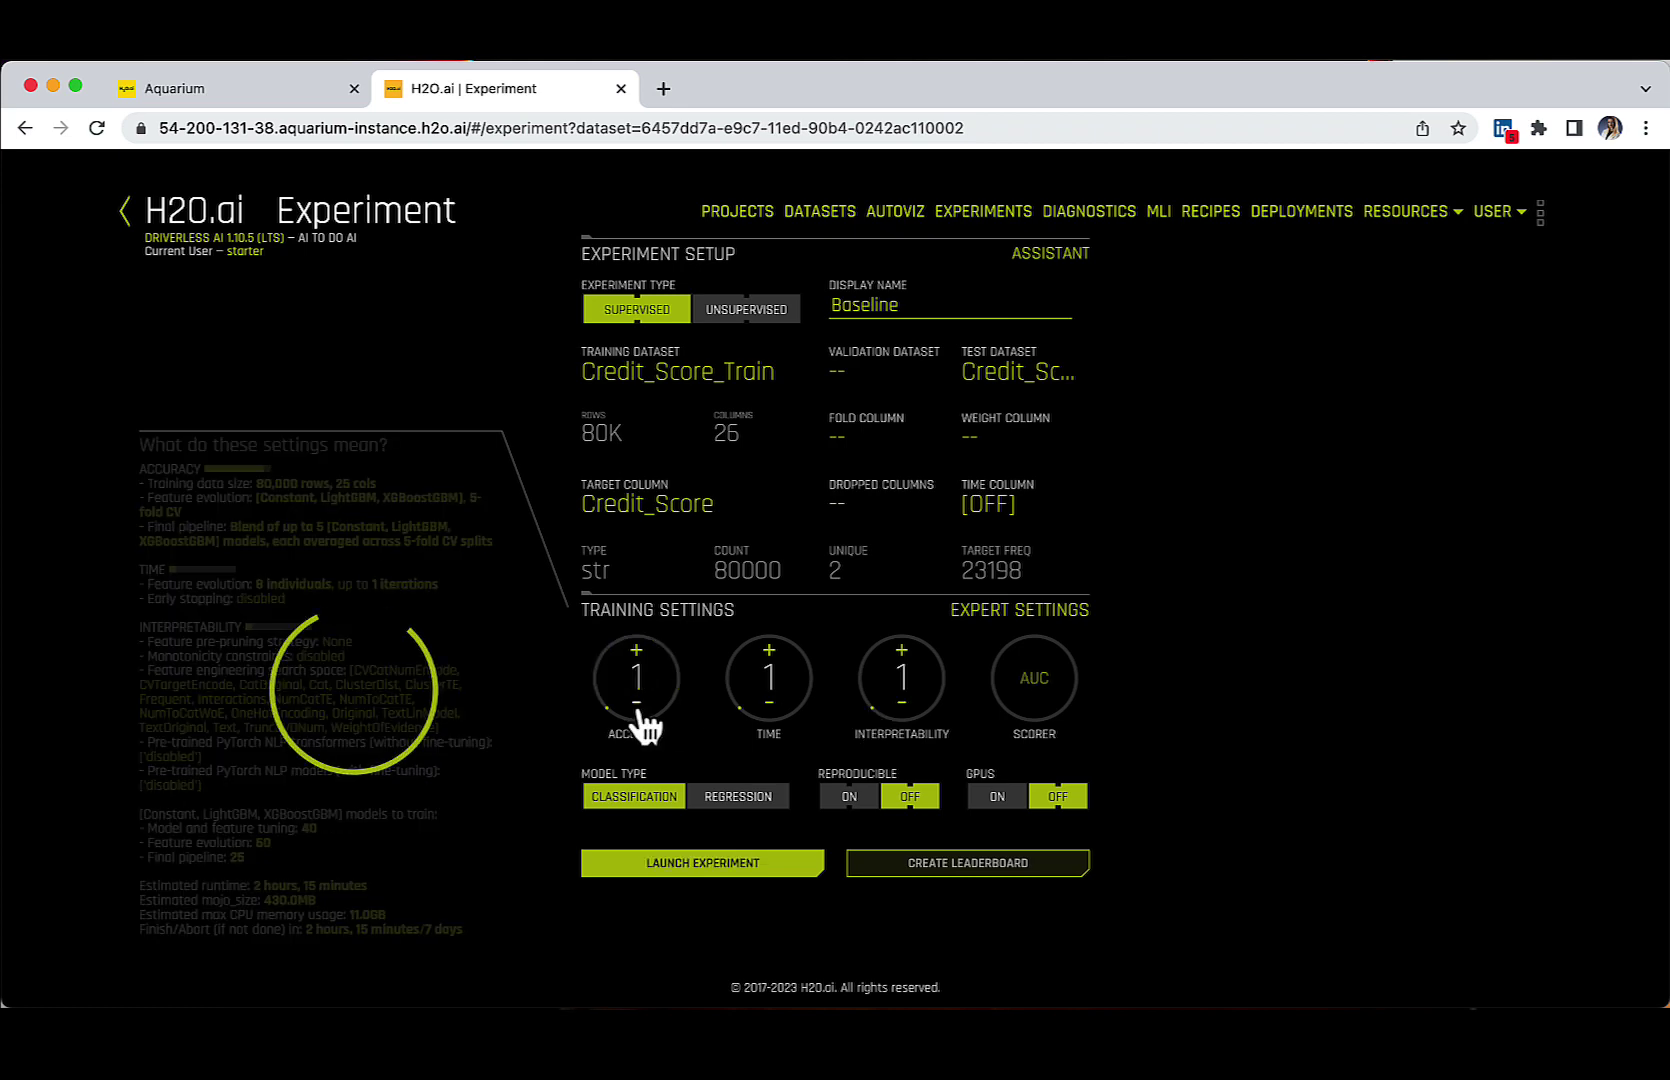
{"action": "left_click", "coordinate": [903, 655]}
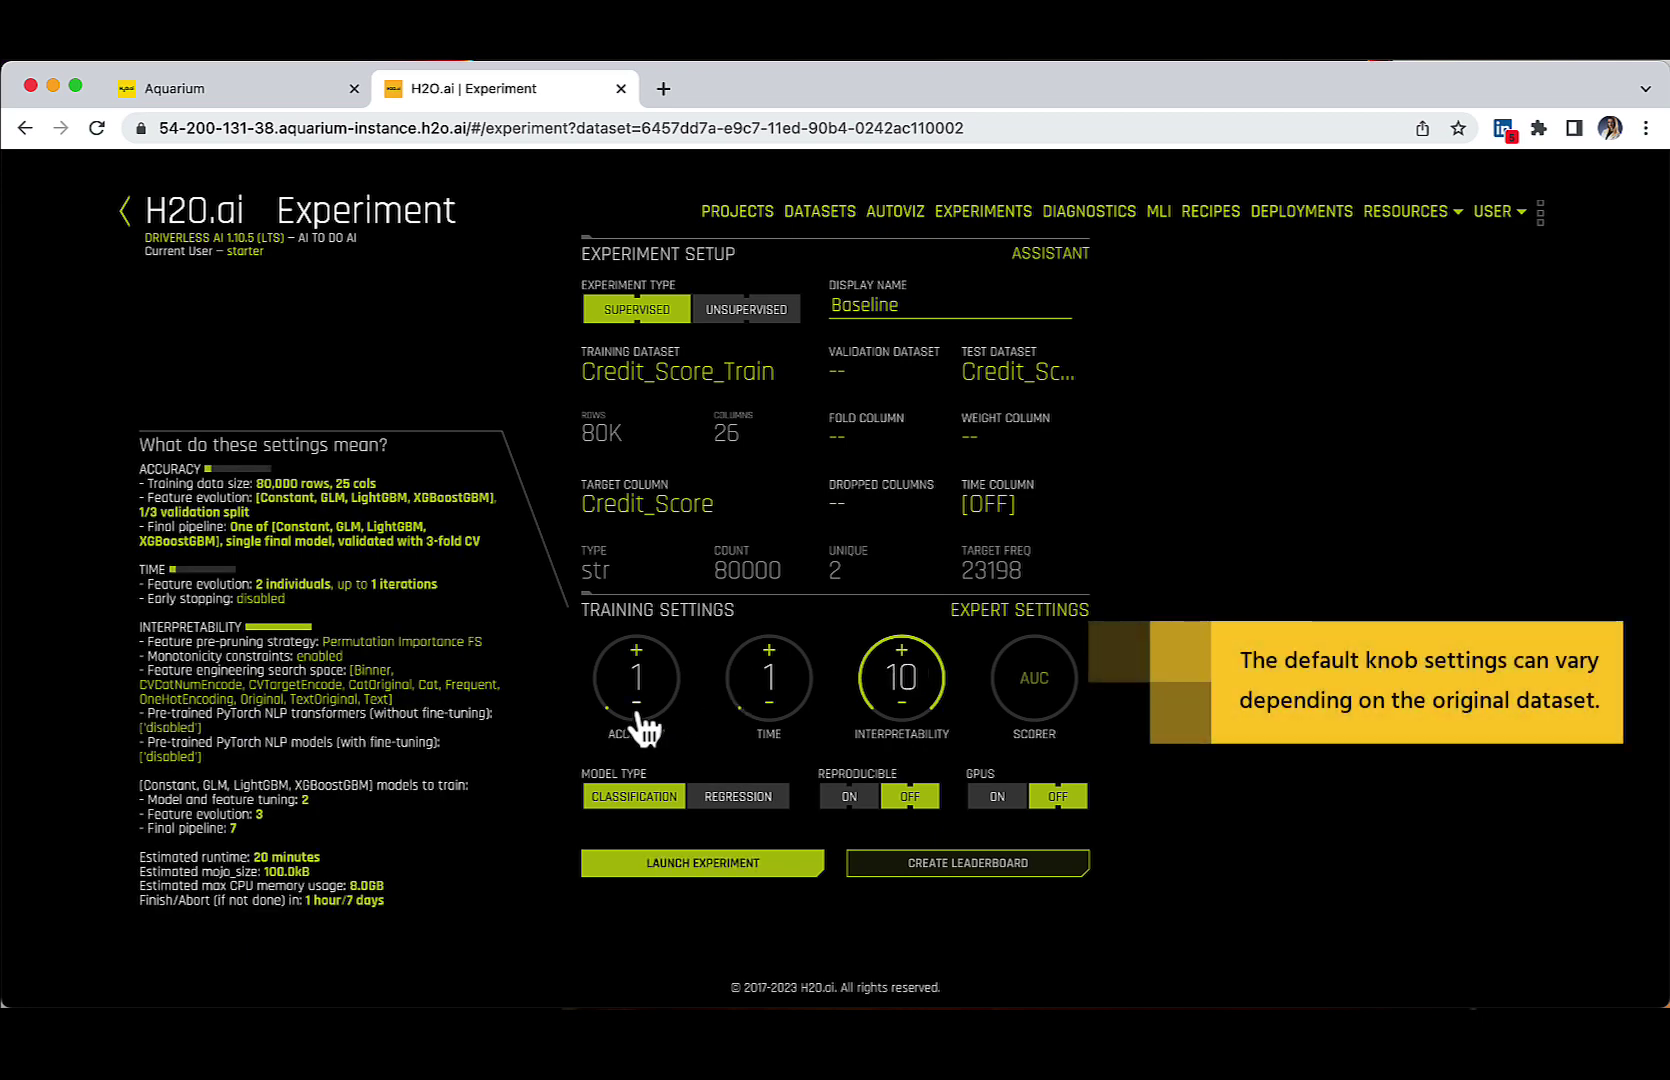
{"action": "left_click", "coordinate": [640, 676]}
{"action": "left_click", "coordinate": [772, 668]}
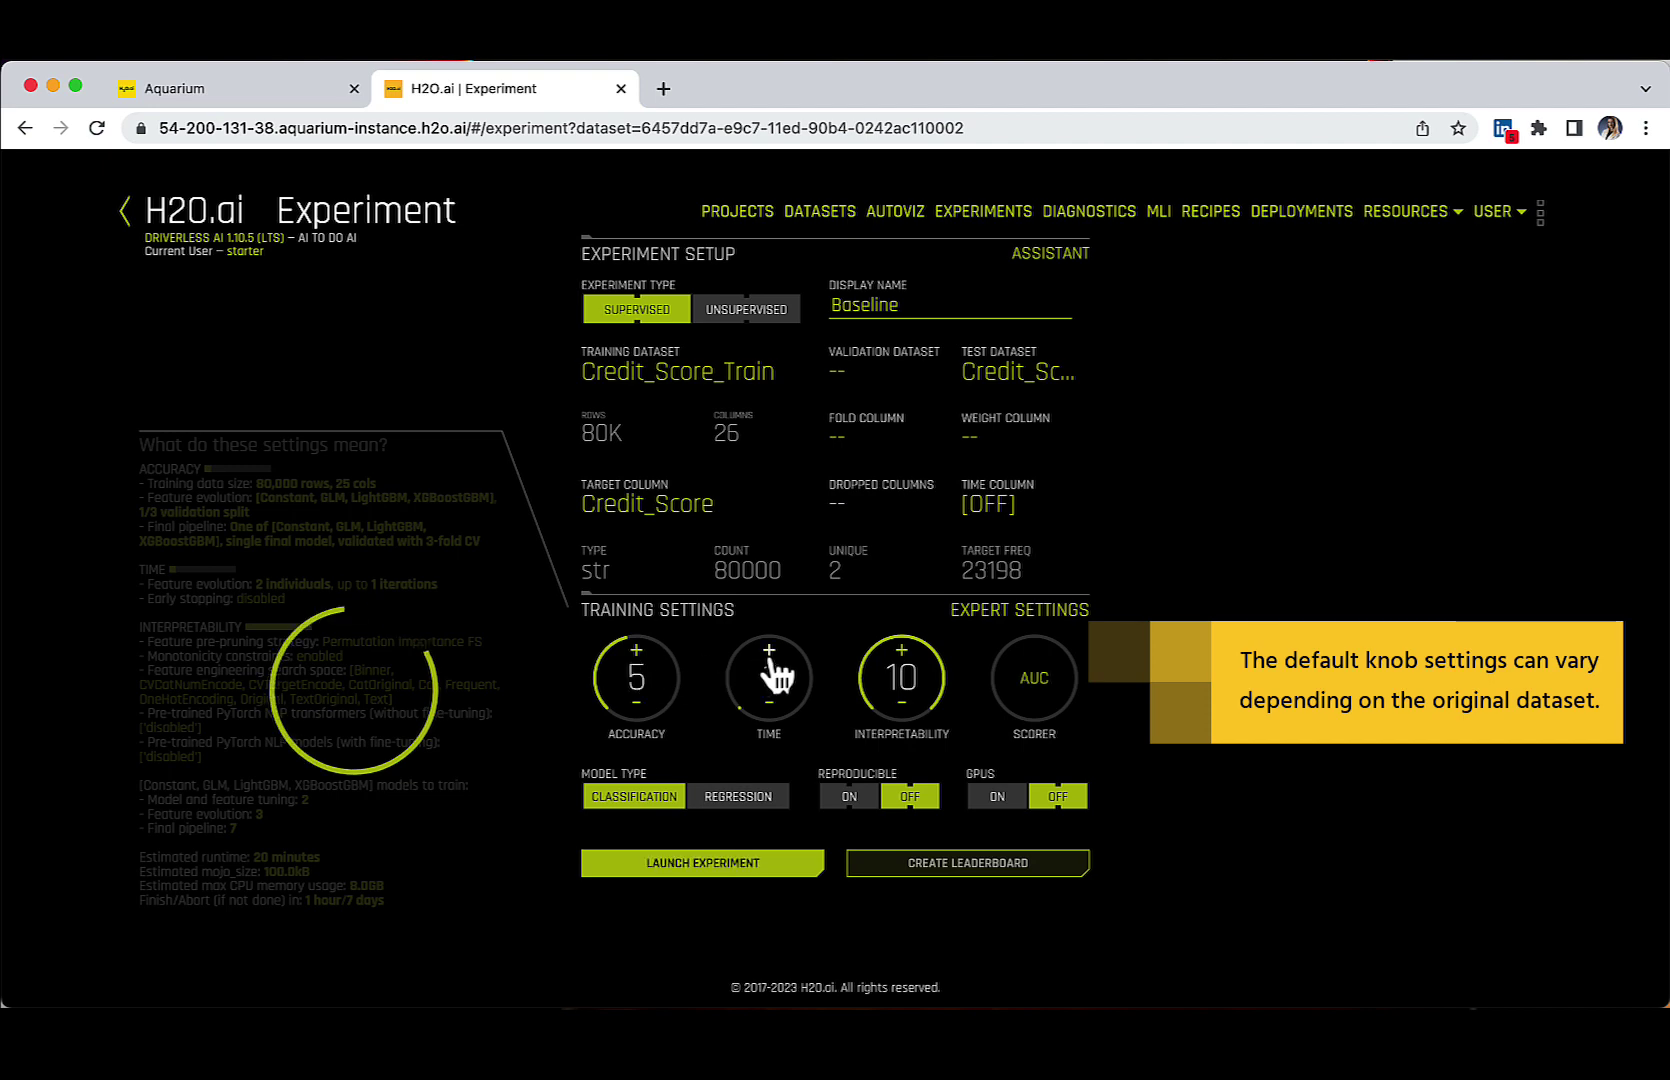
{"action": "left_click", "coordinate": [906, 708]}
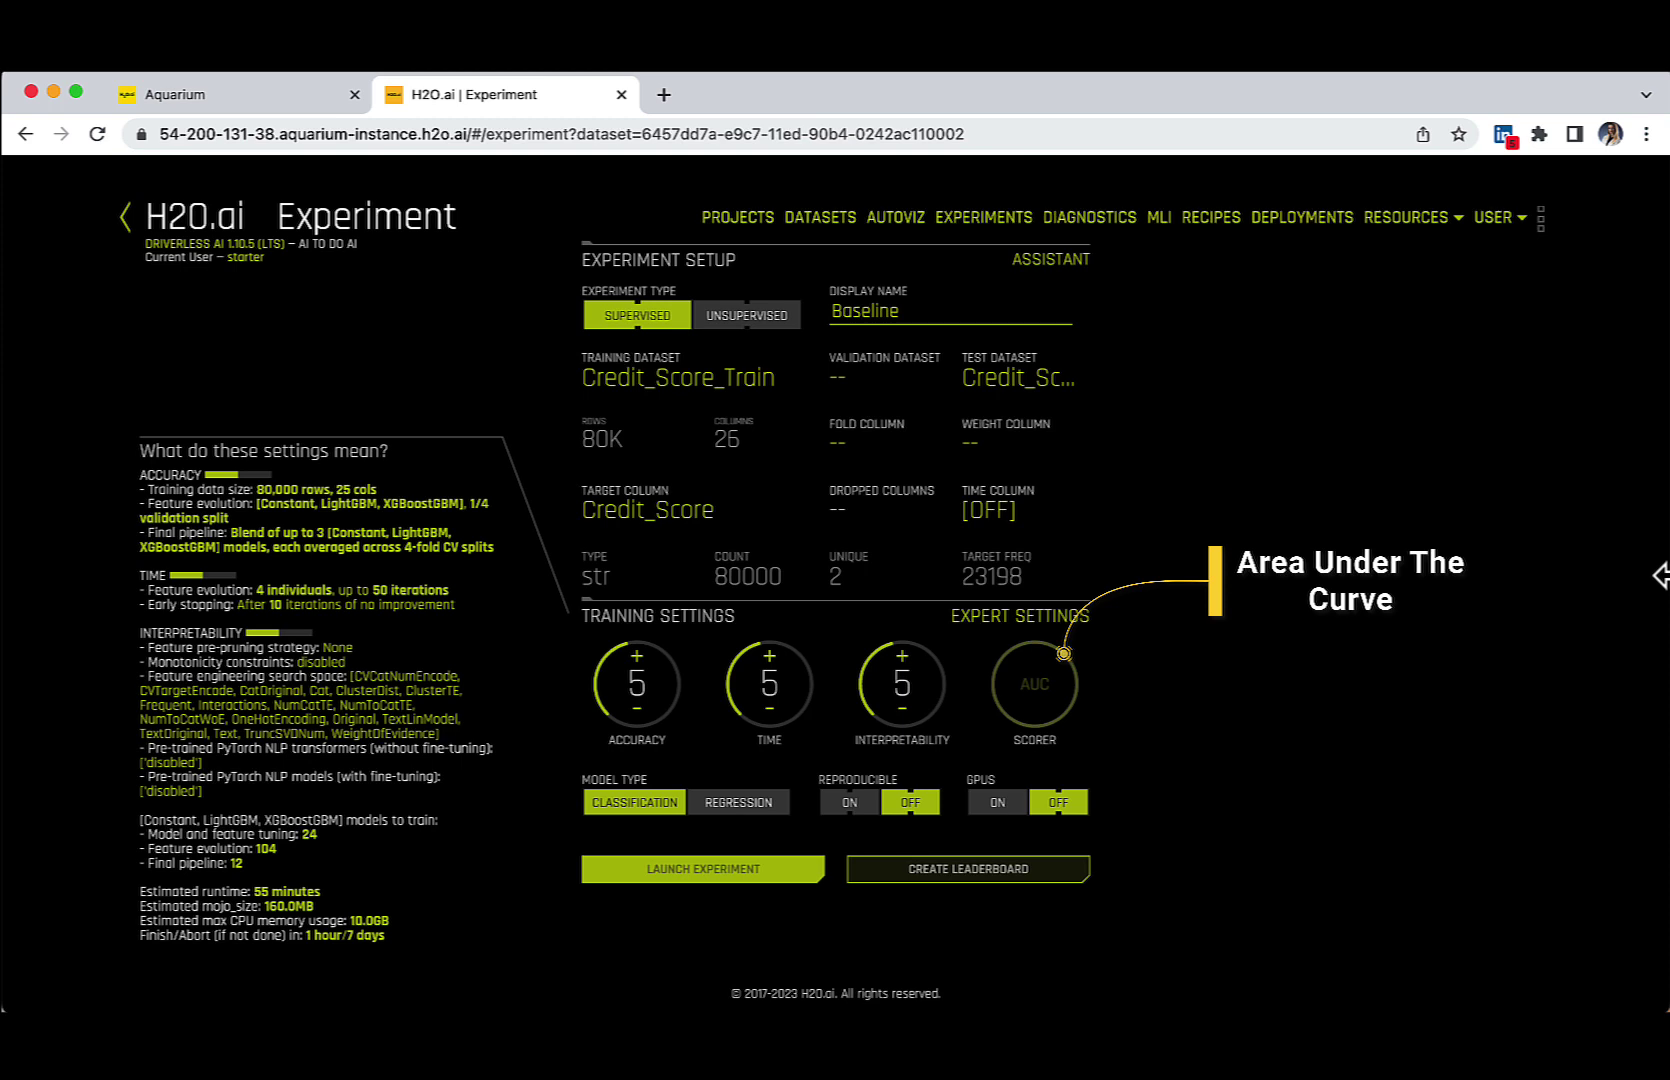
{"action": "left_click", "coordinate": [1040, 690]}
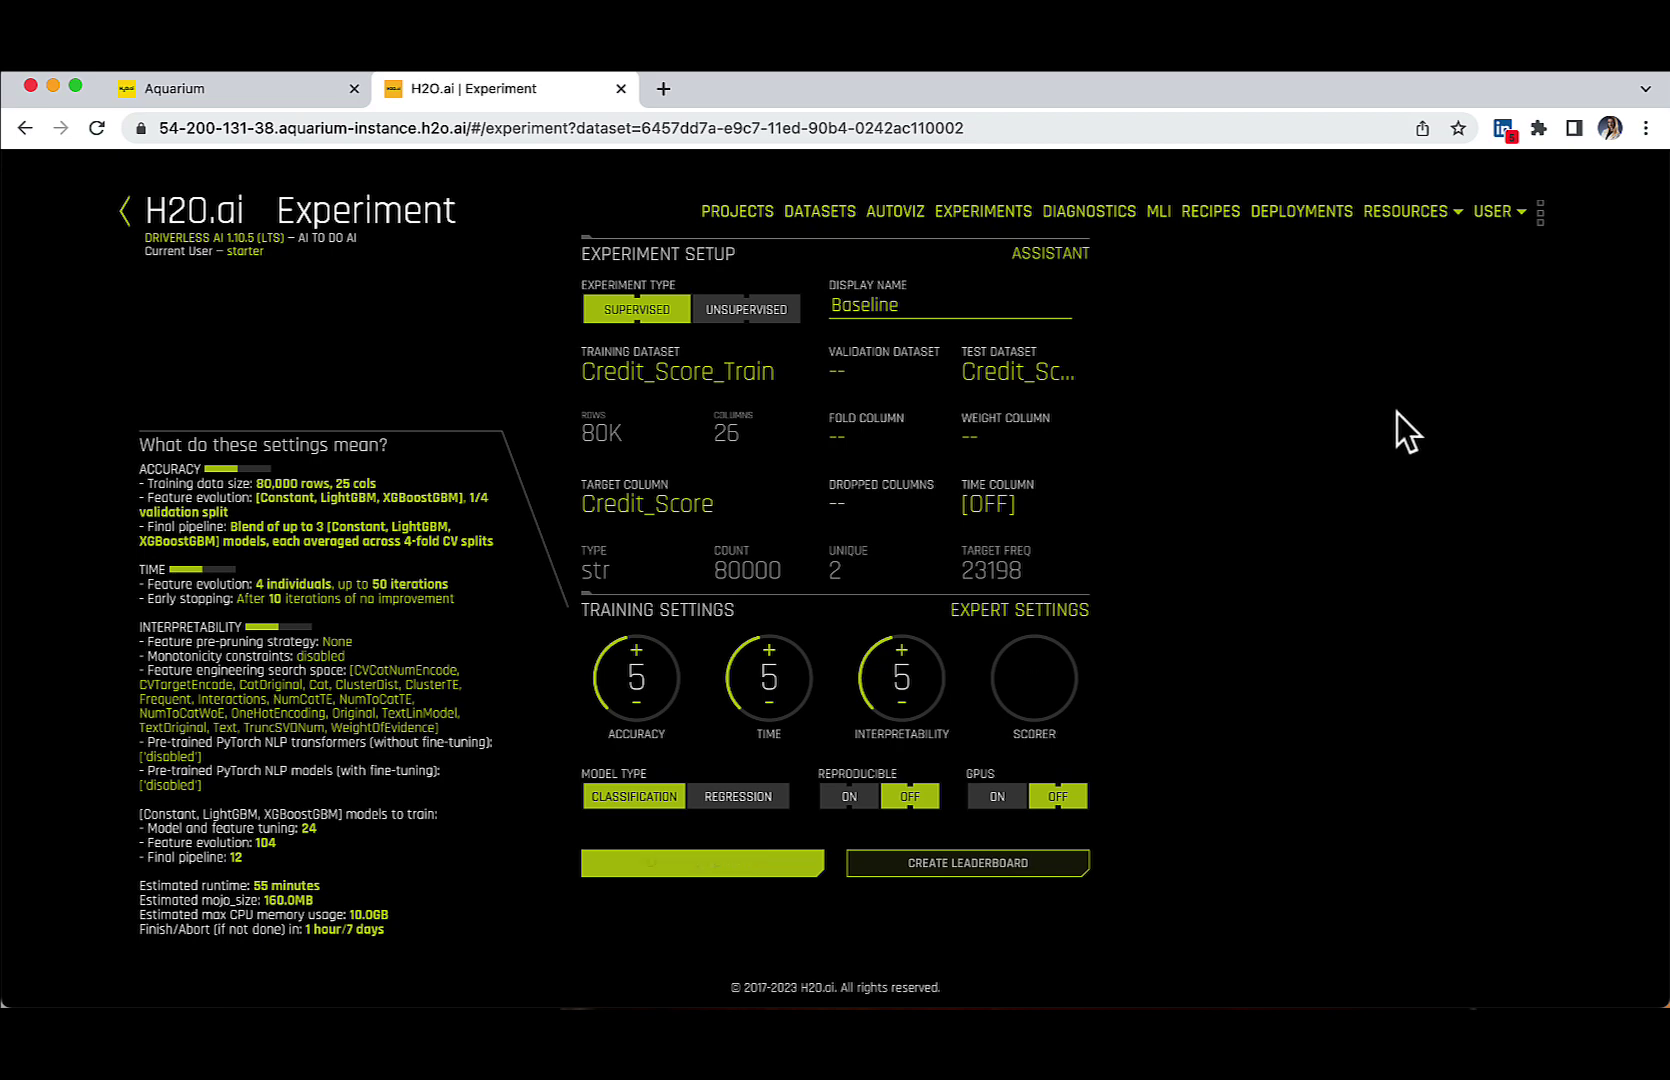
Step: Pick Annual_Income from the target column list, making the experiment regression with RMSE
{"action": "left_click", "coordinate": [694, 517]}
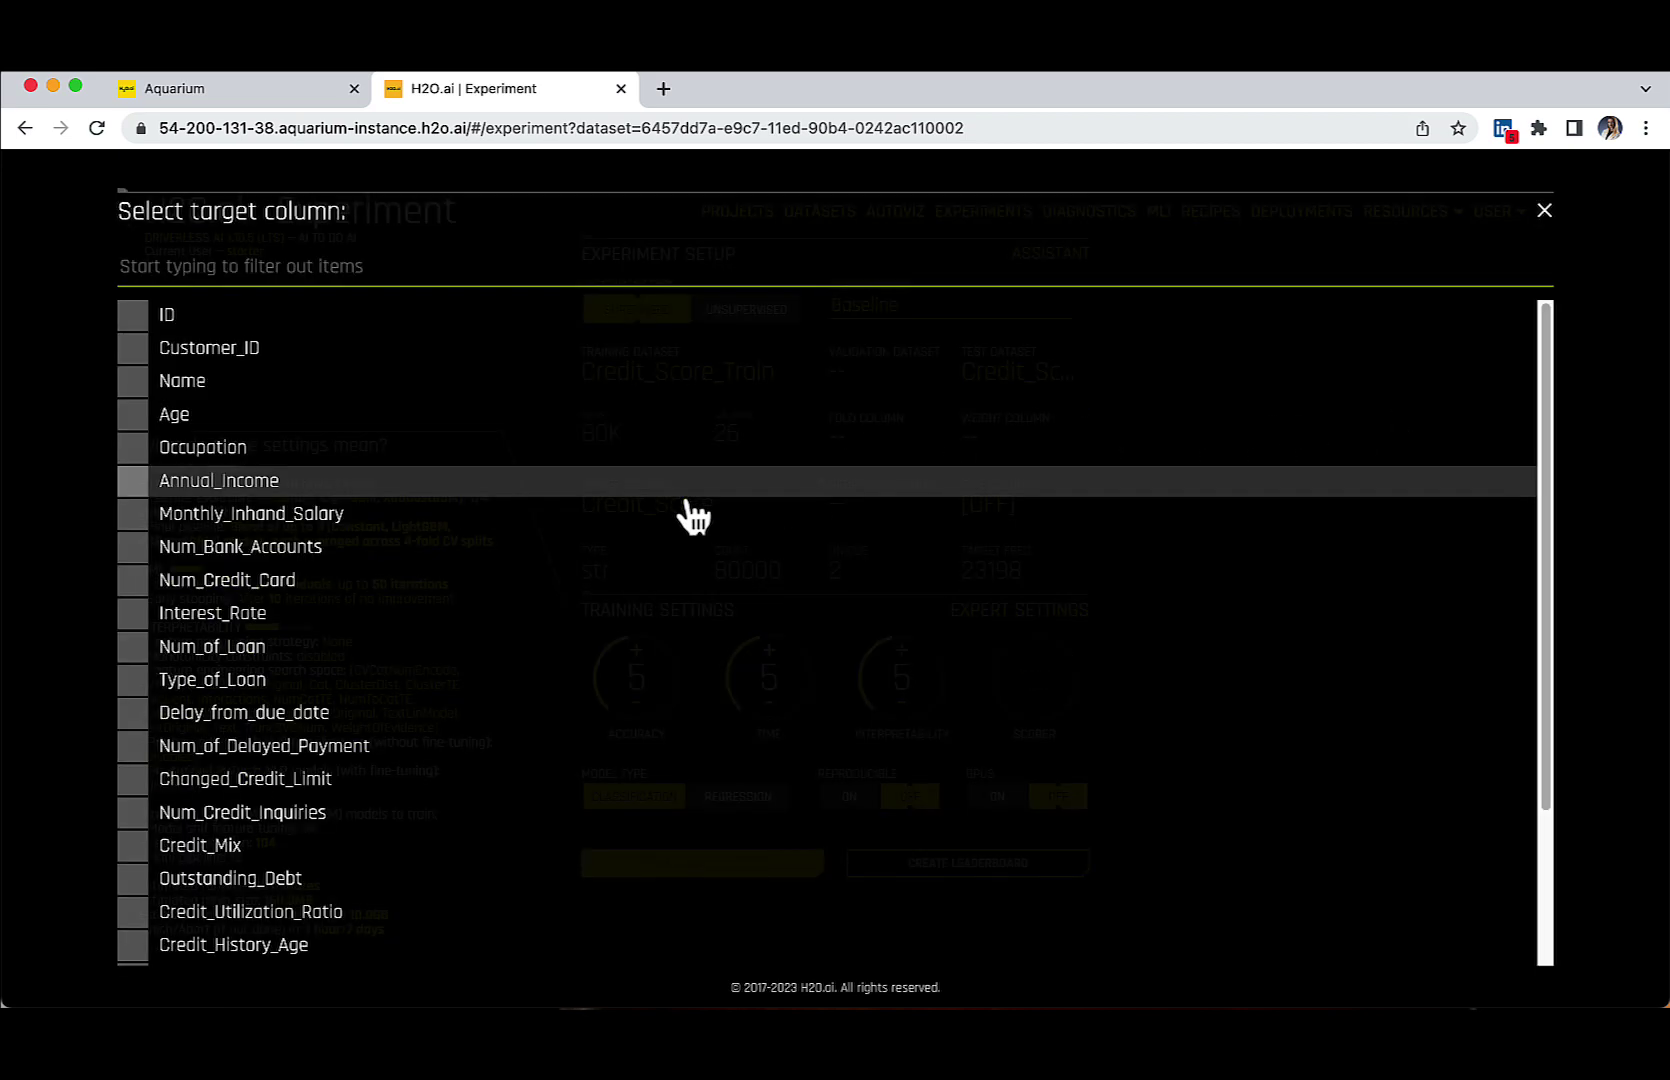
{"action": "left_click", "coordinate": [635, 482]}
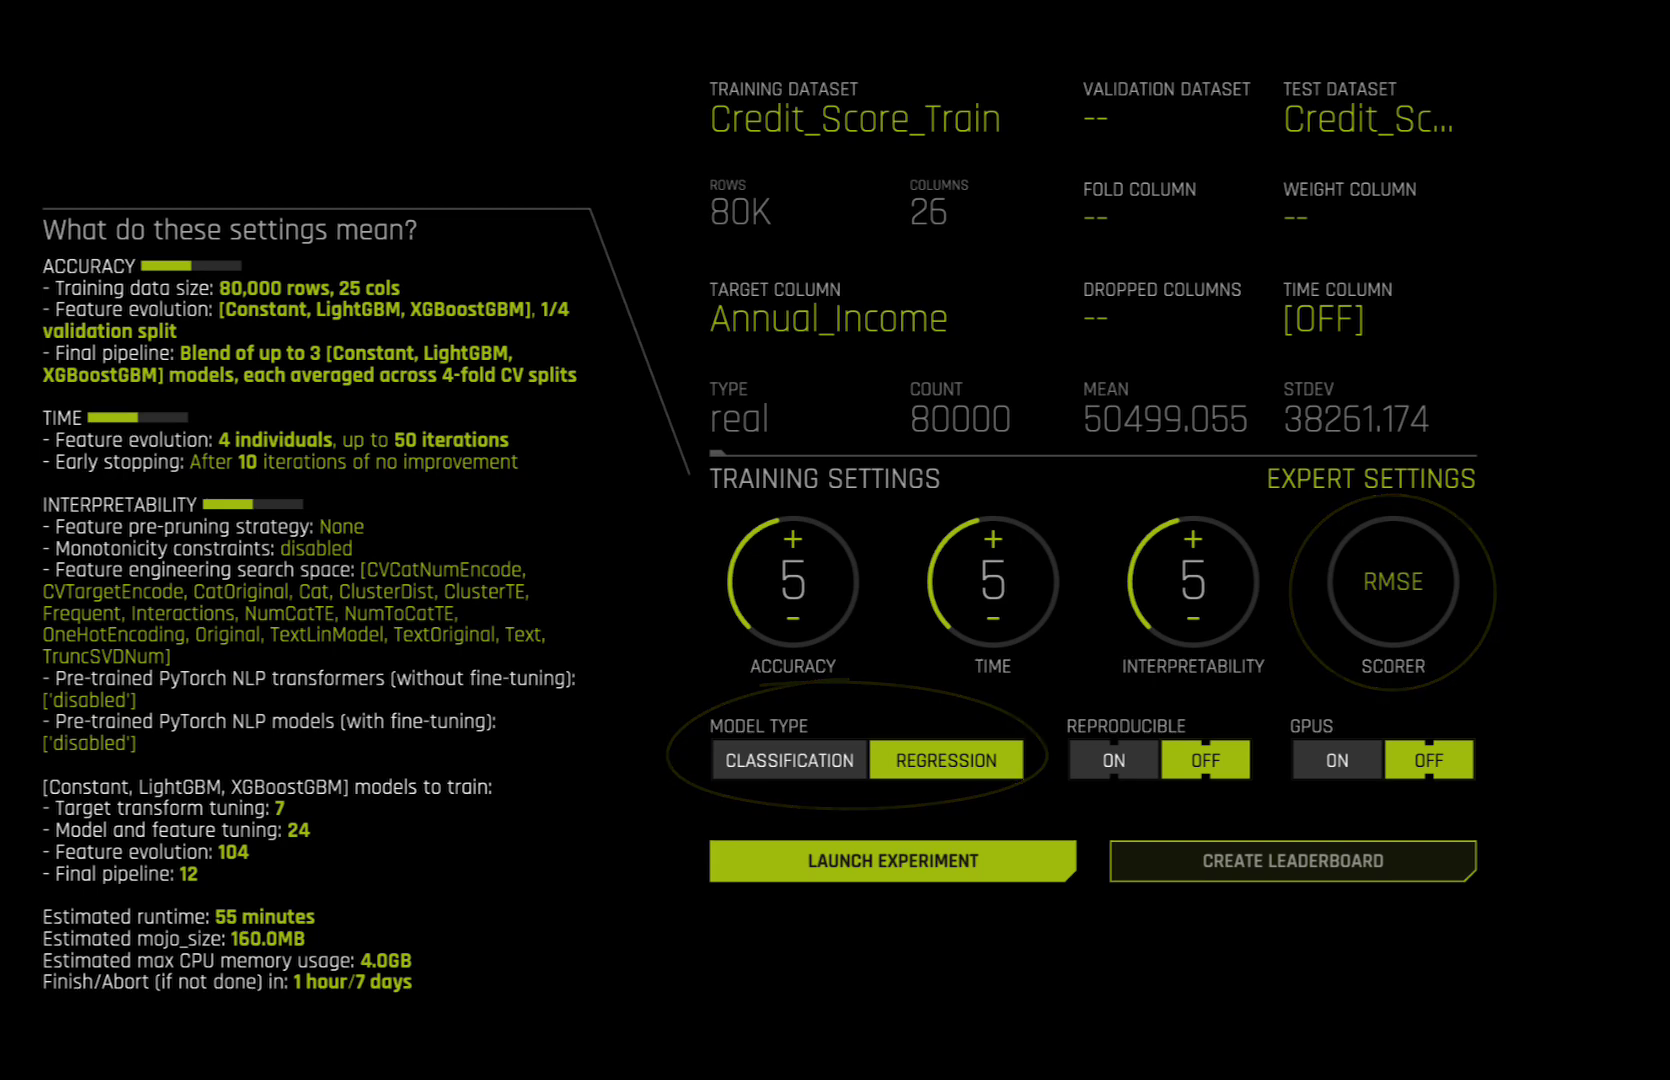
Step: Review the regression scorers without changing them, then make Credit_Score the target again
{"action": "left_click", "coordinate": [1413, 622]}
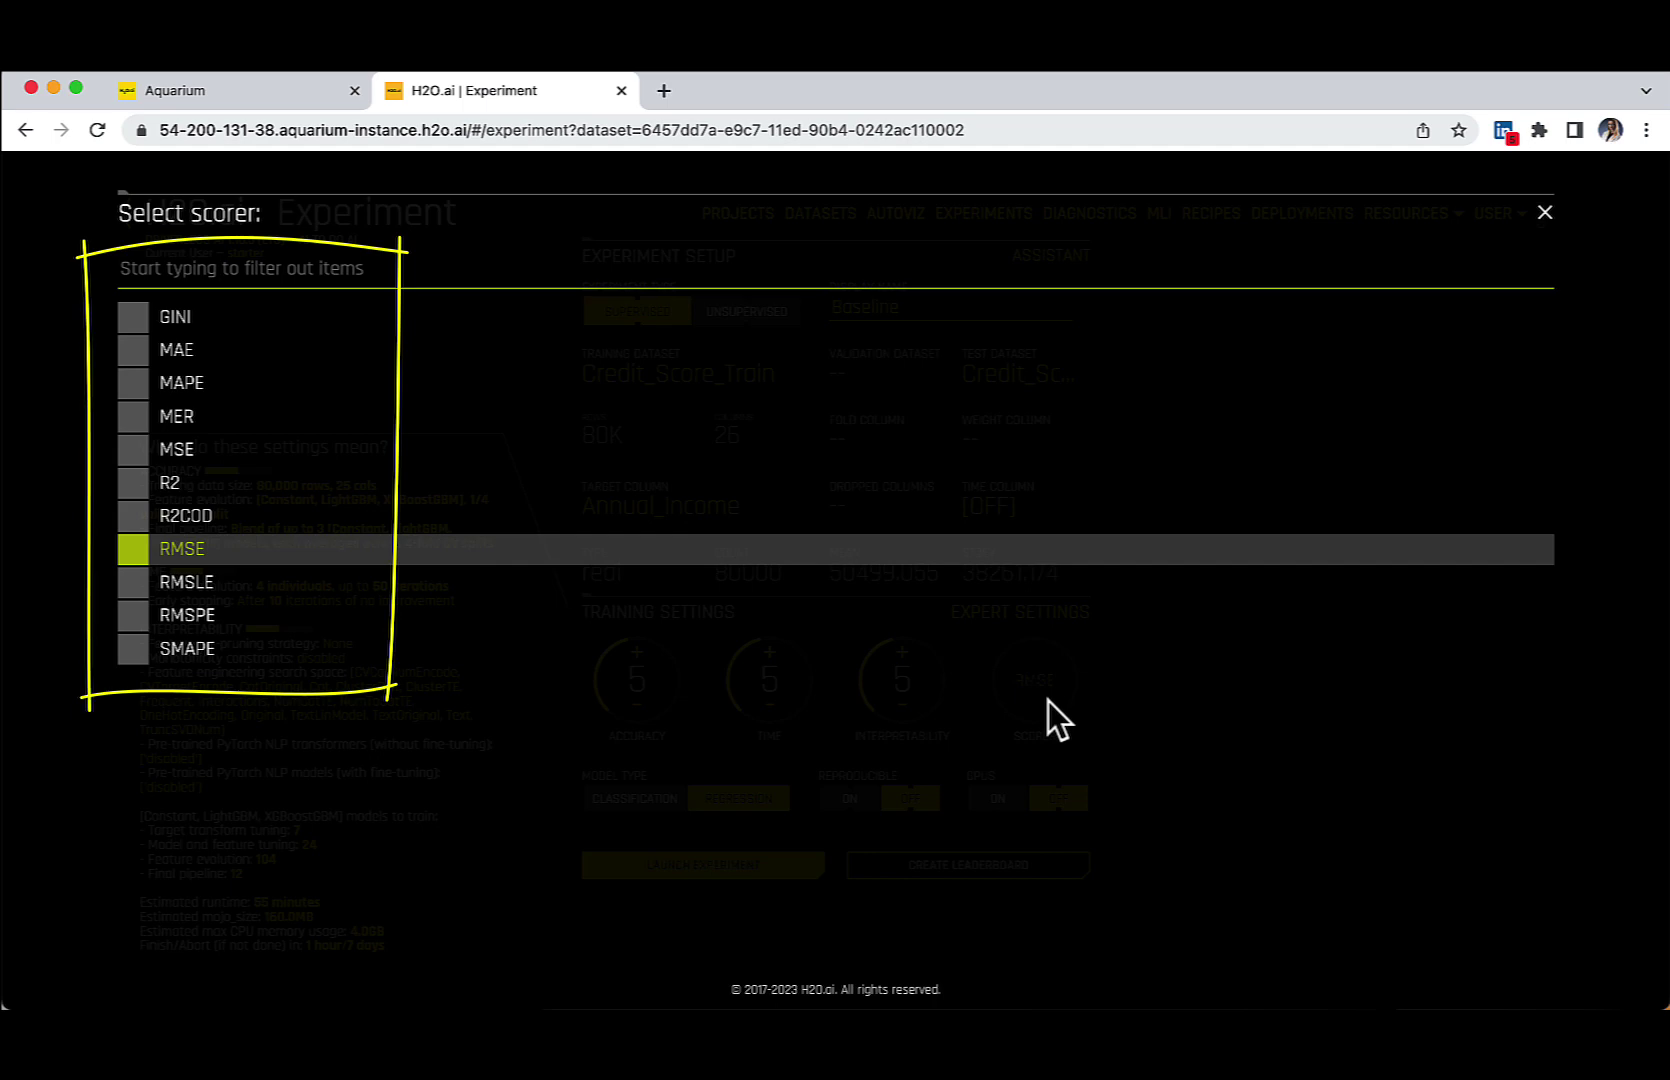
{"action": "left_click", "coordinate": [1545, 214]}
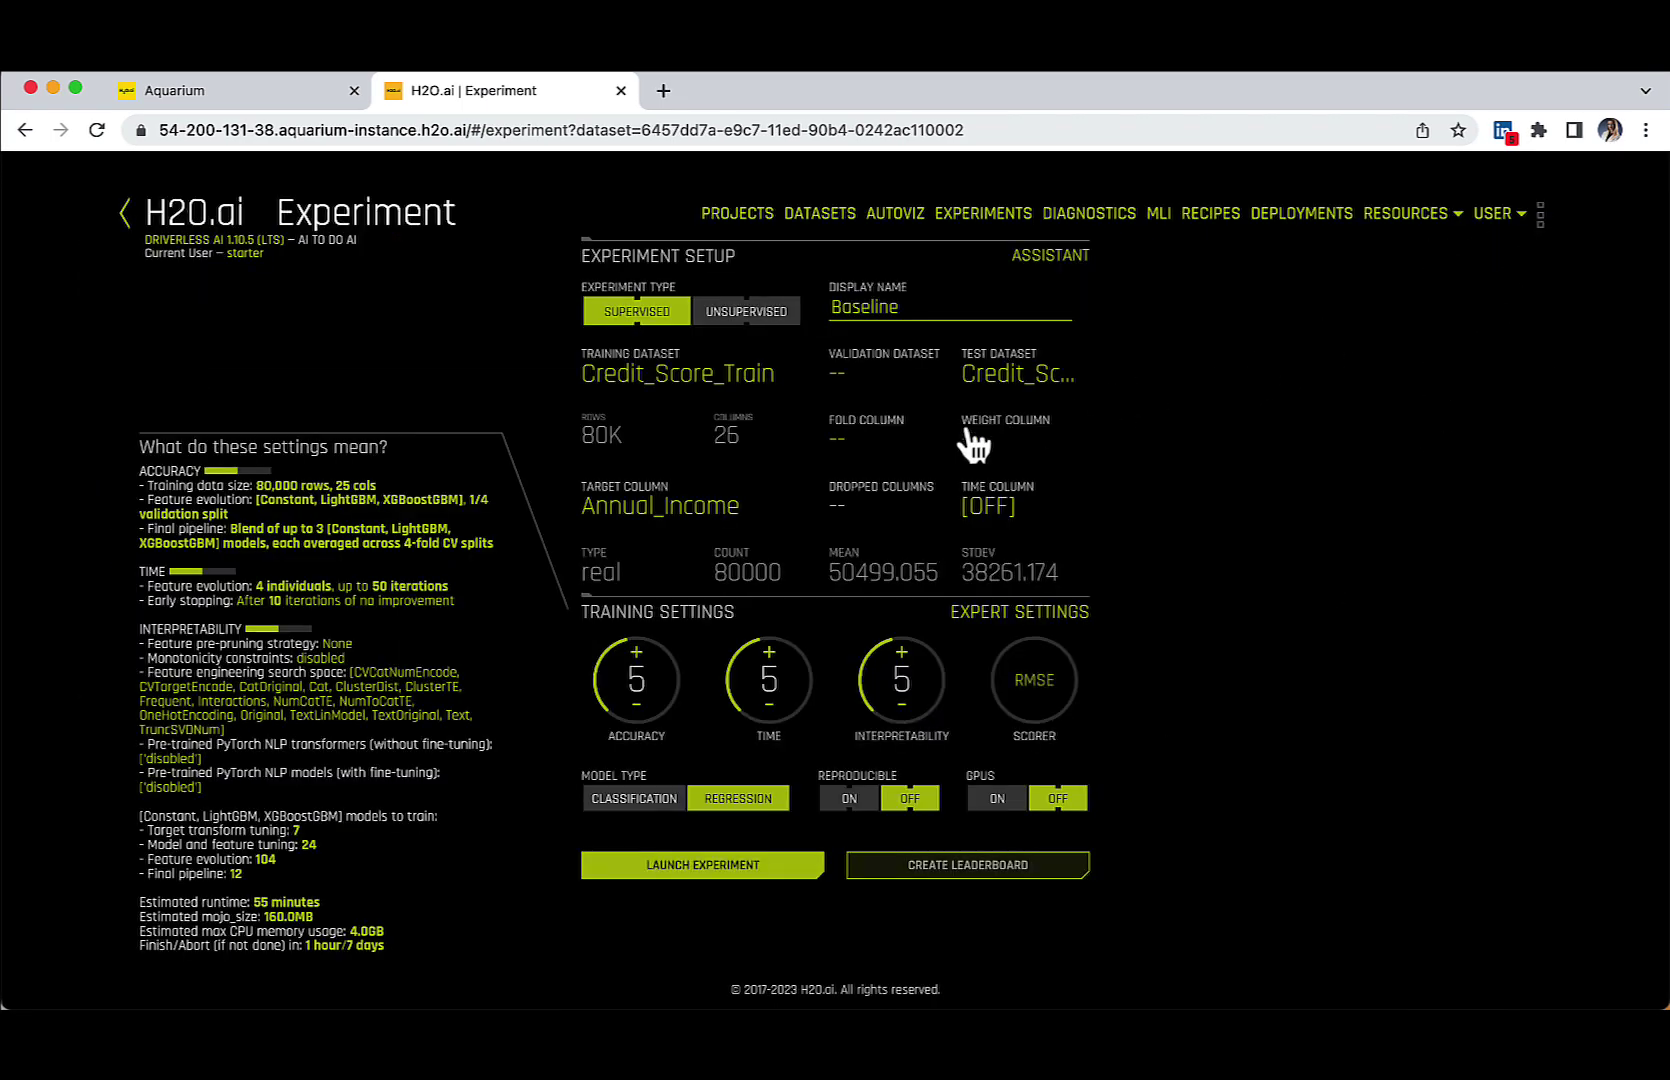
{"action": "left_click", "coordinate": [727, 517]}
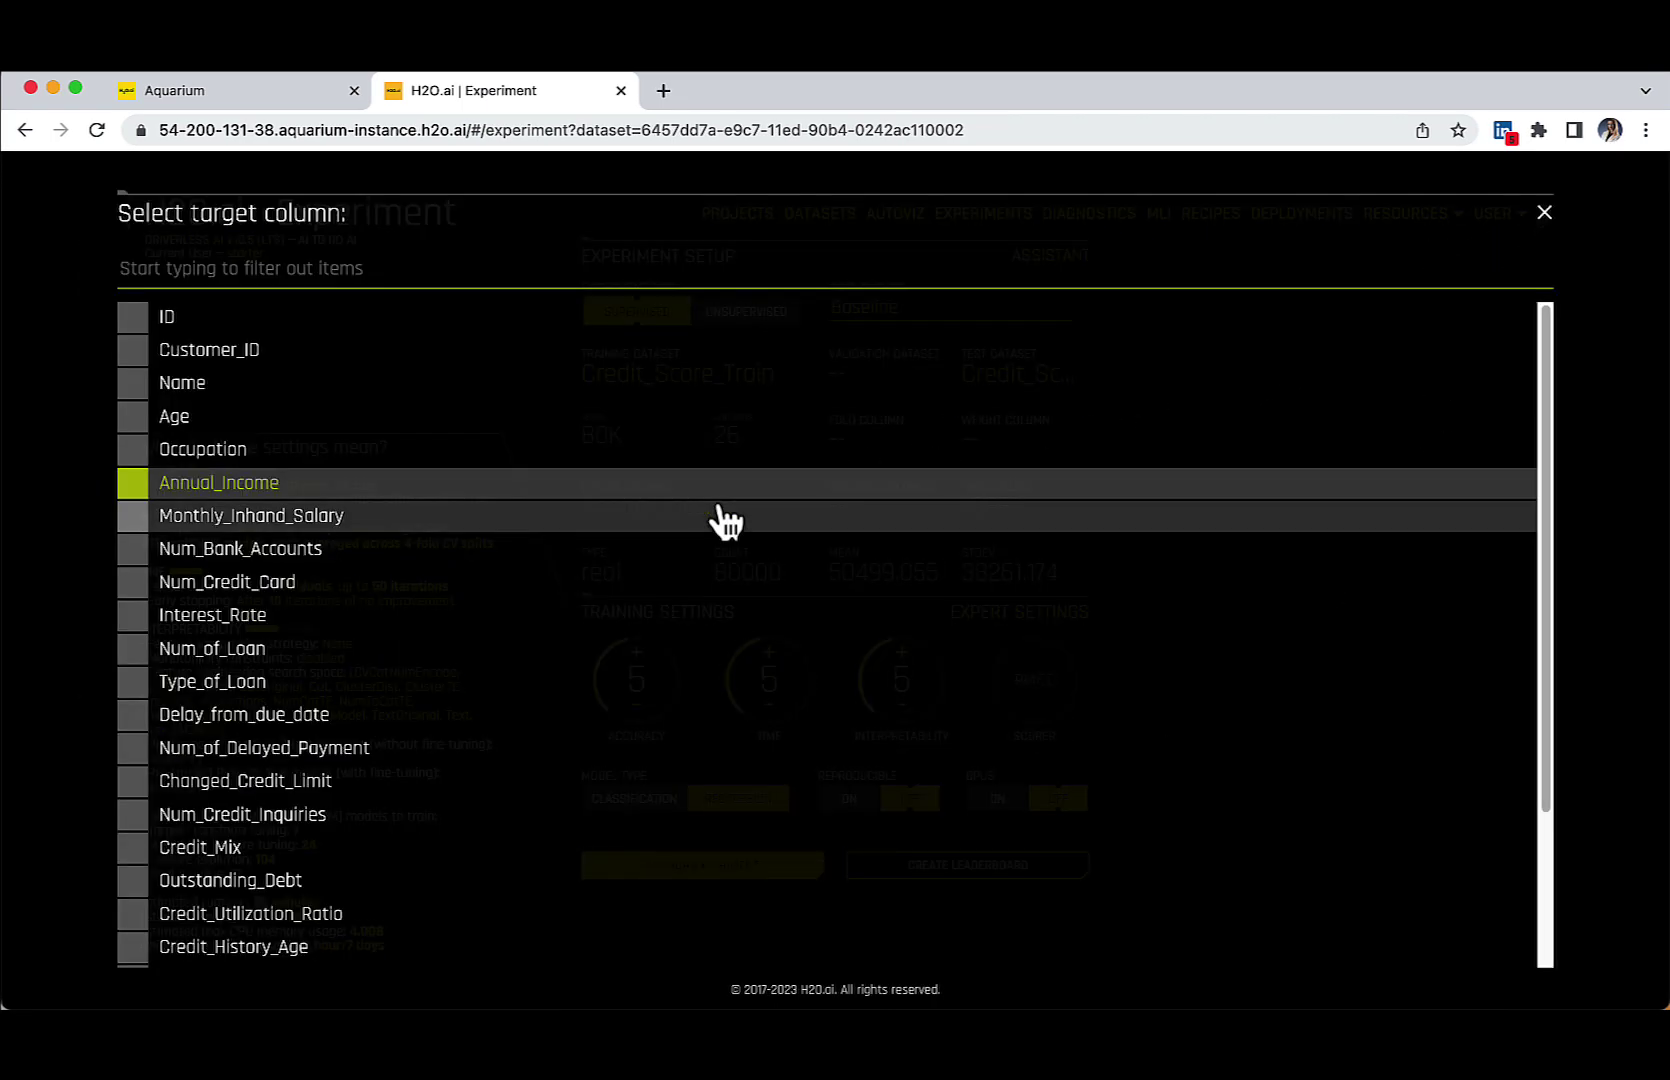
{"action": "scroll", "coordinate": [706, 572], "scroll_direction": "down", "scroll_amount": 3}
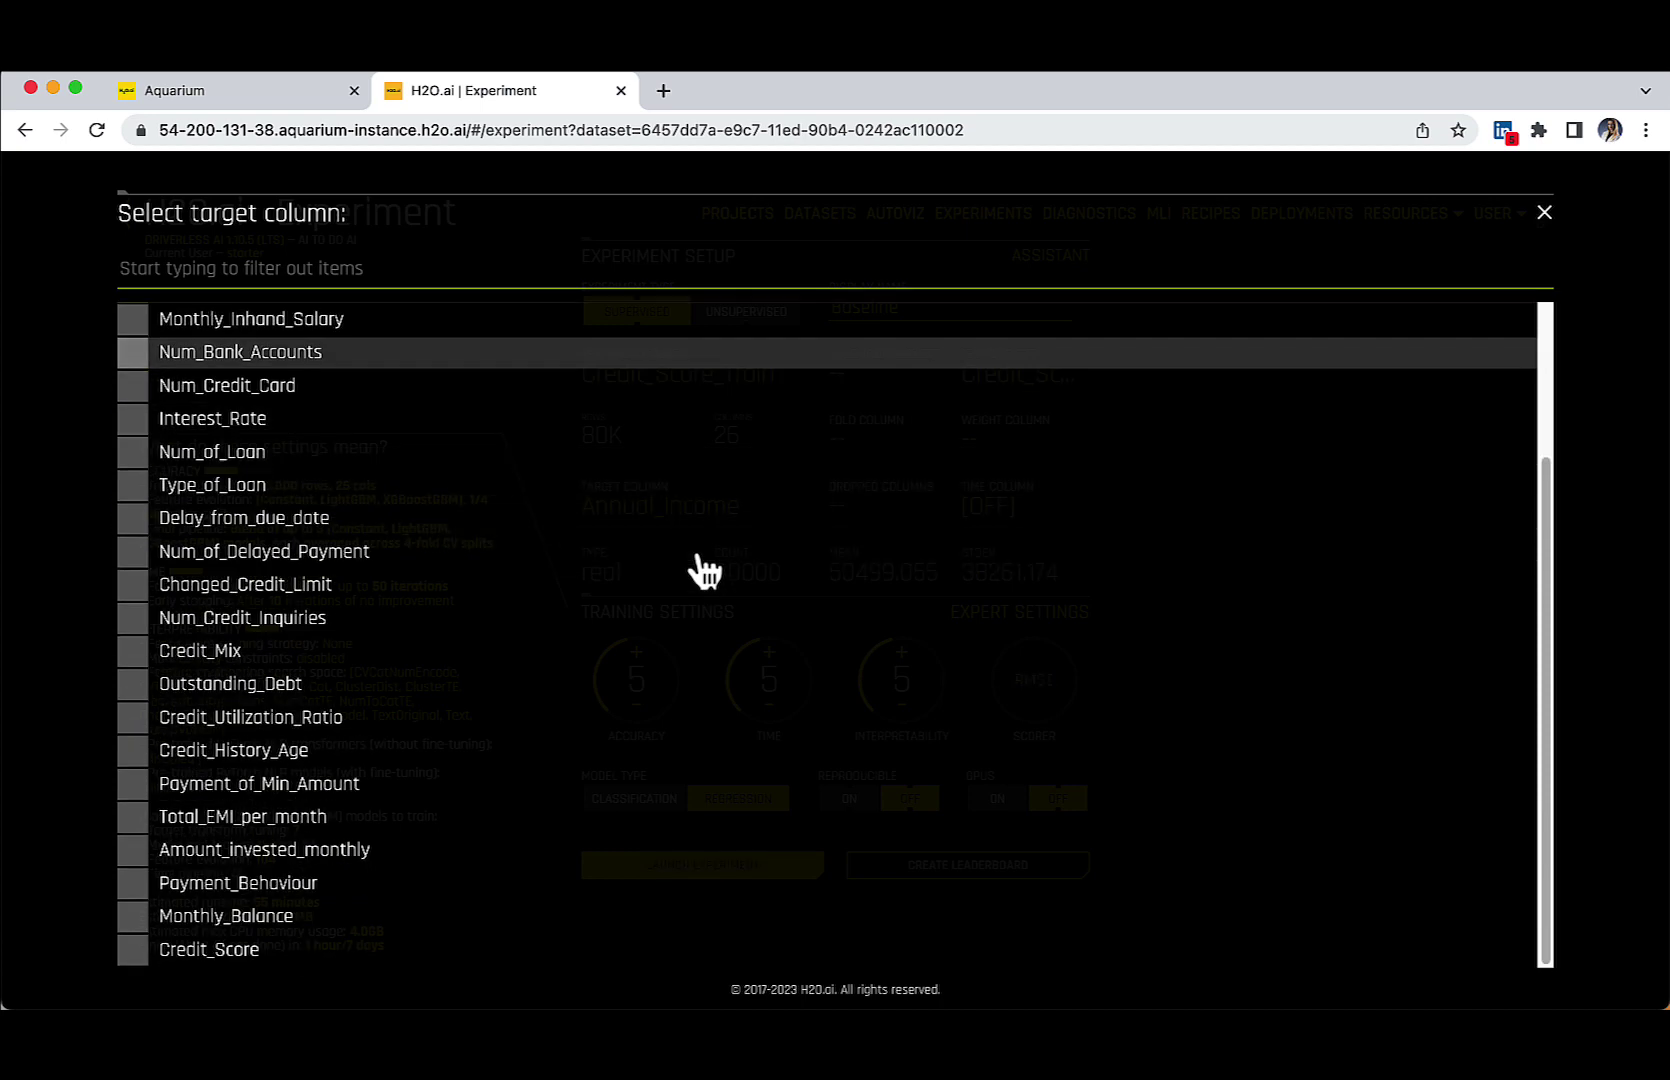
{"action": "left_click", "coordinate": [588, 951]}
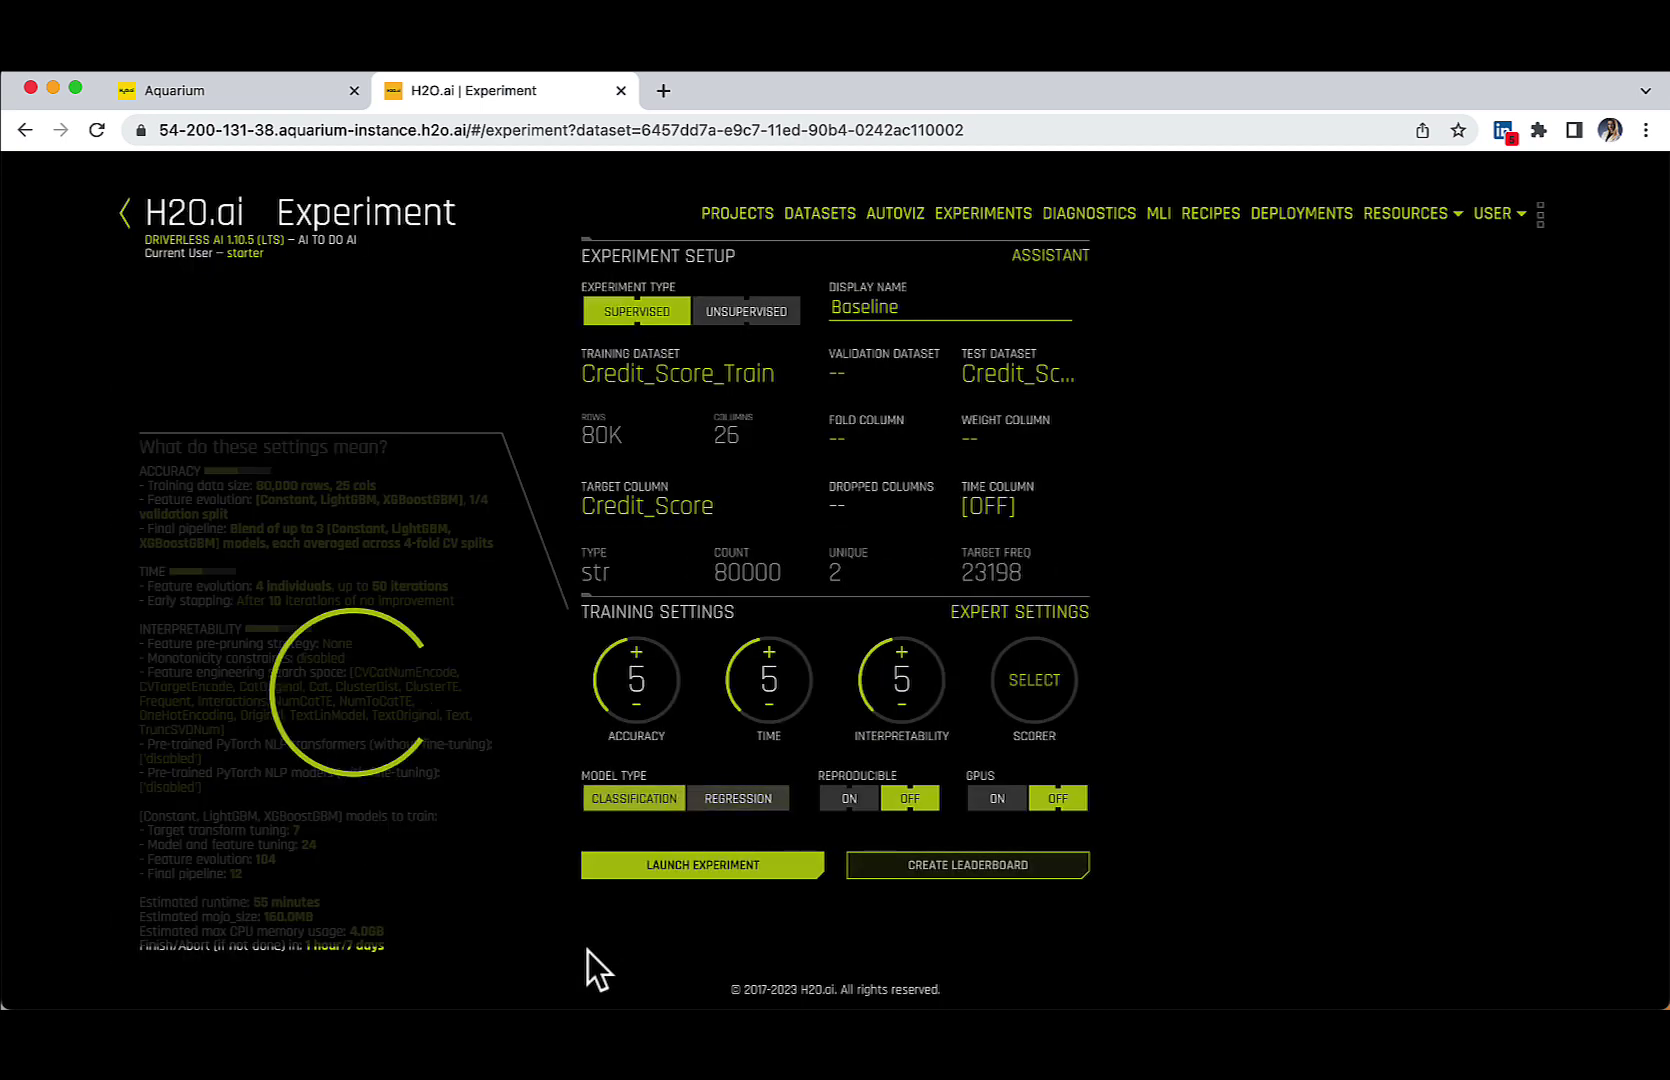